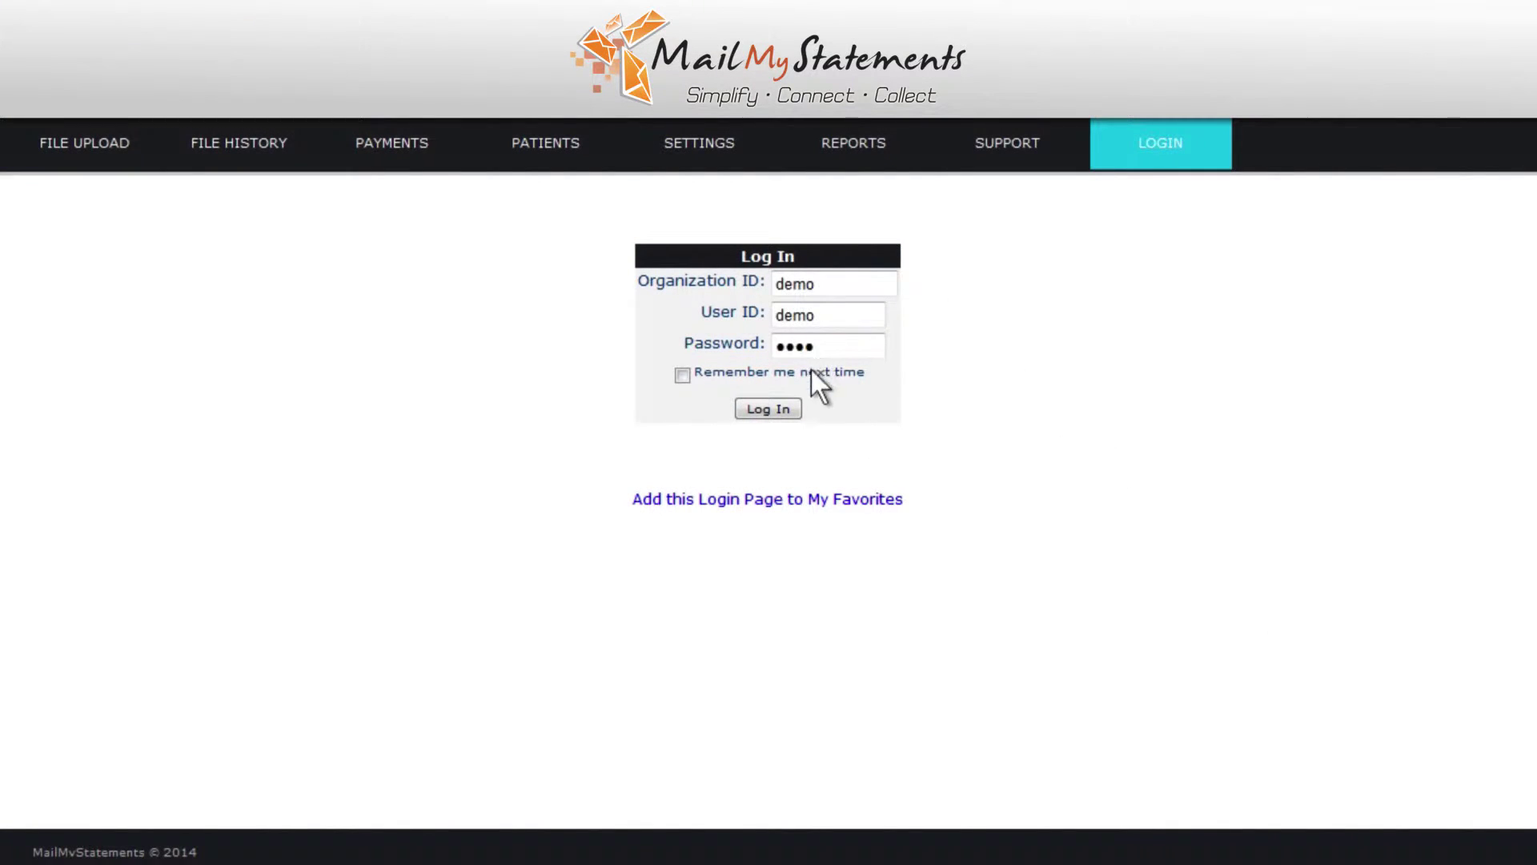
# Sign in to the demo organization with its Organization ID, User ID and password.
pyautogui.click(778, 411)
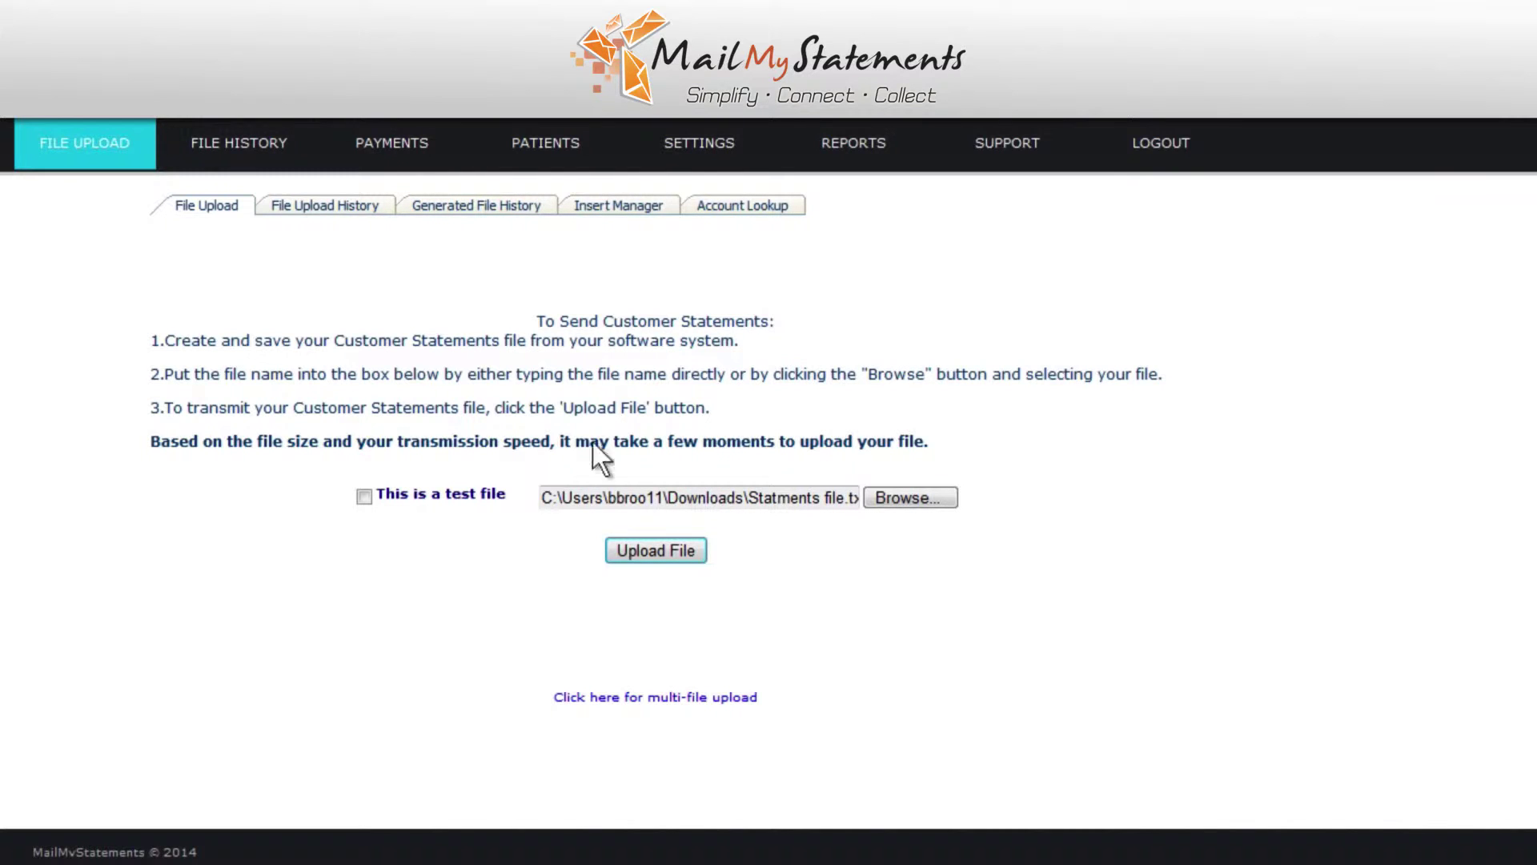
# Open File History to find the uploaded statements file.
pyautogui.click(384, 209)
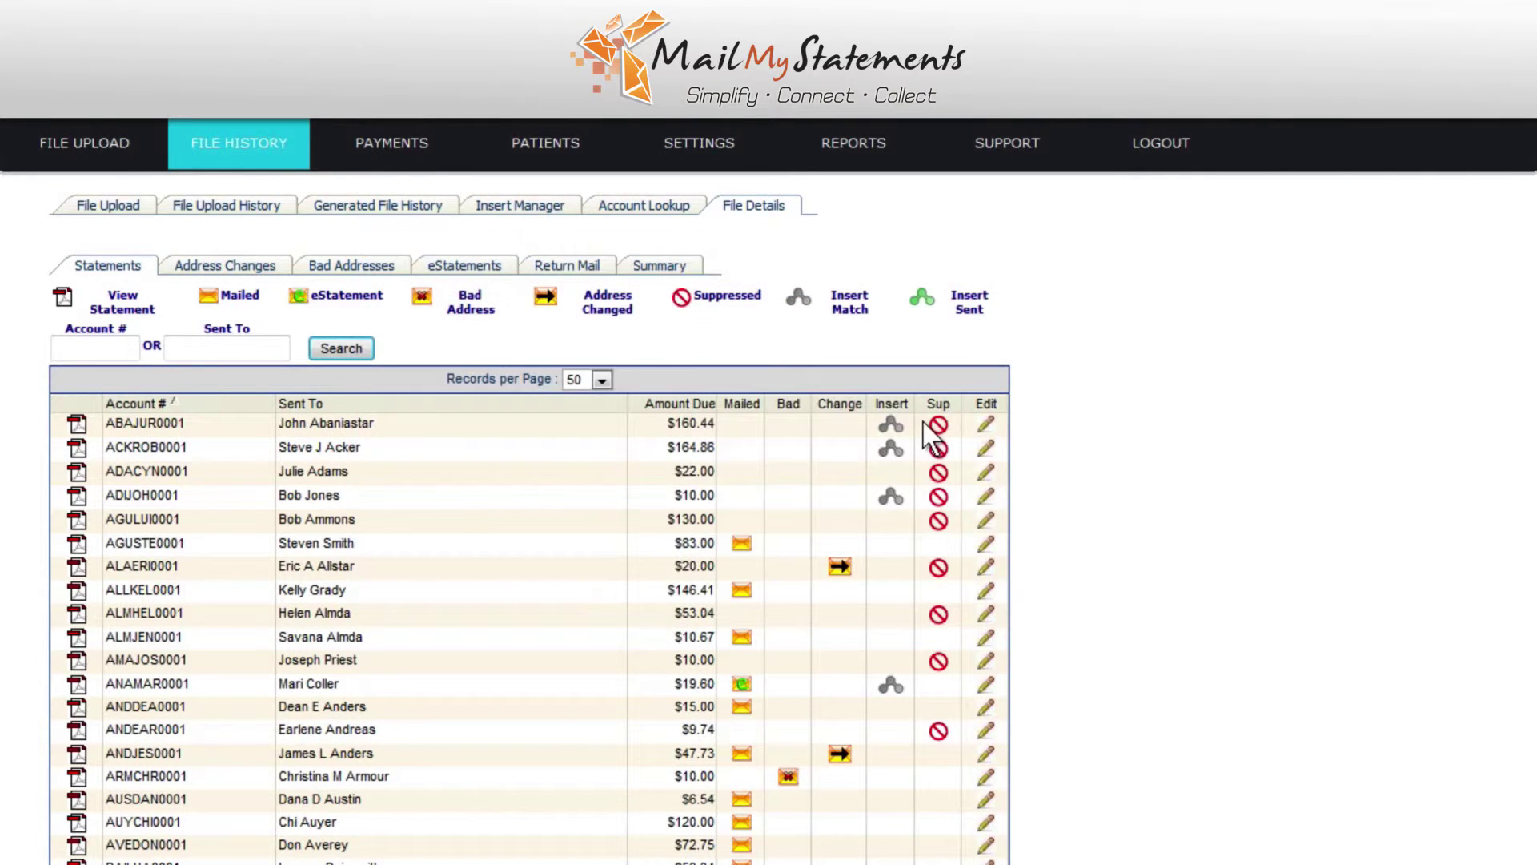
pyautogui.scroll(-2, 925, 429)
pyautogui.scroll(-2, 933, 429)
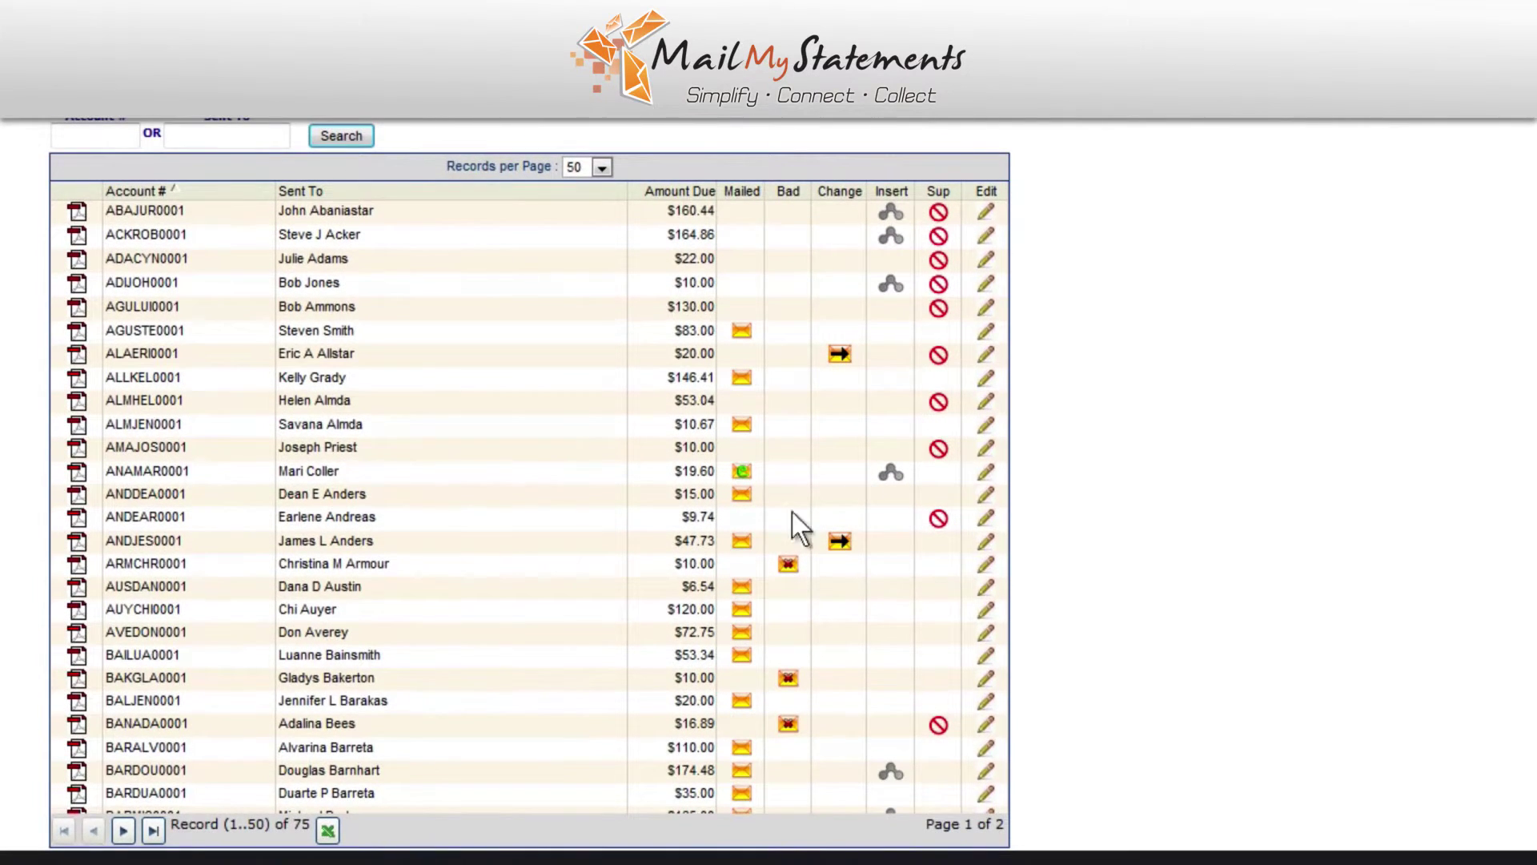
# Export the file's statement records to an Excel spreadsheet.
pyautogui.click(328, 828)
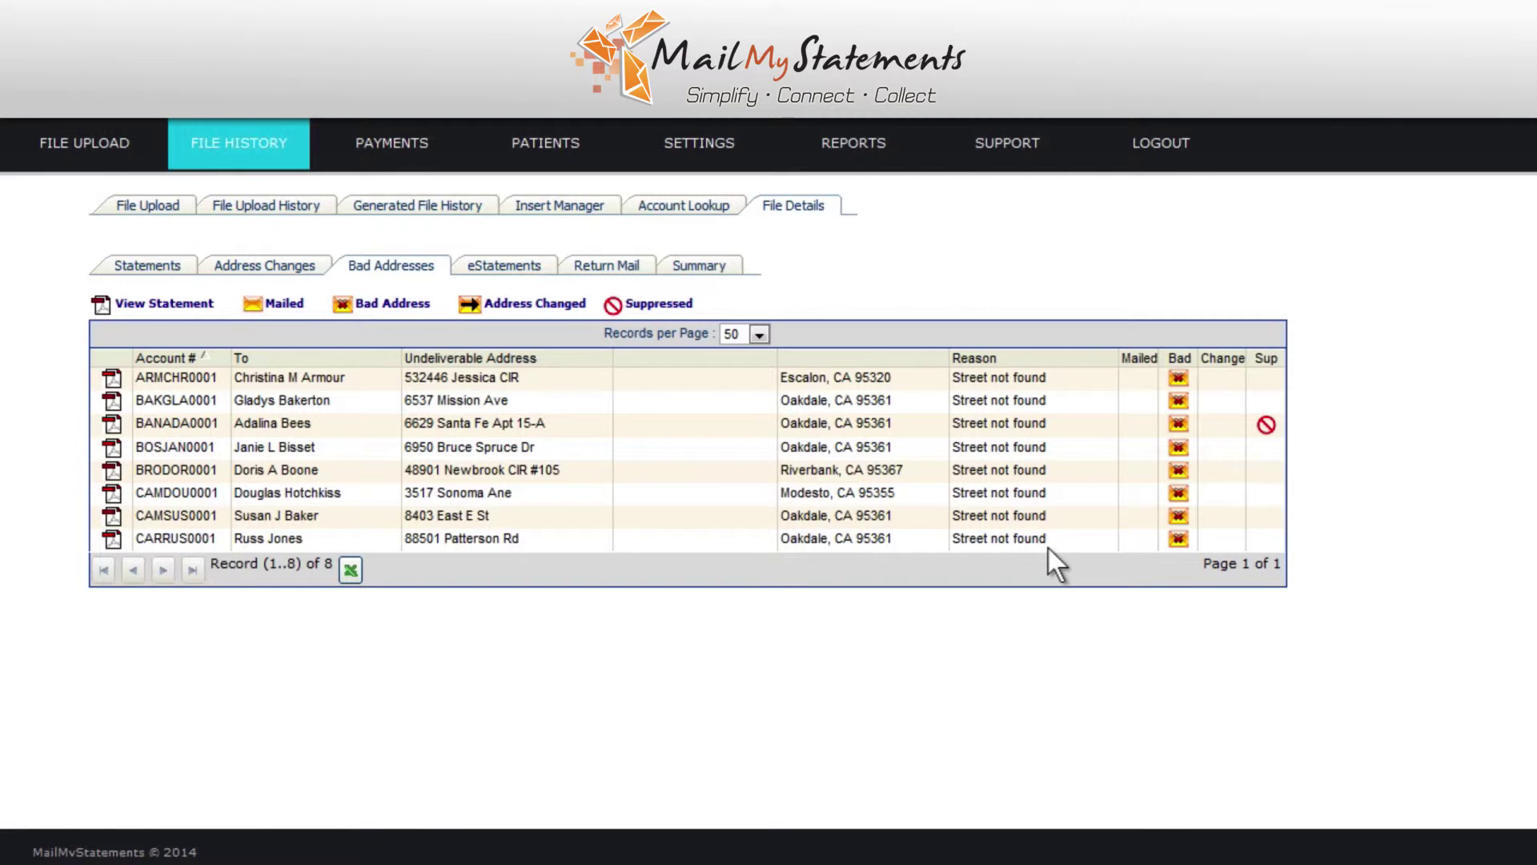
# Show the file's two address changes, then bring up its Summary totals.
pyautogui.click(318, 269)
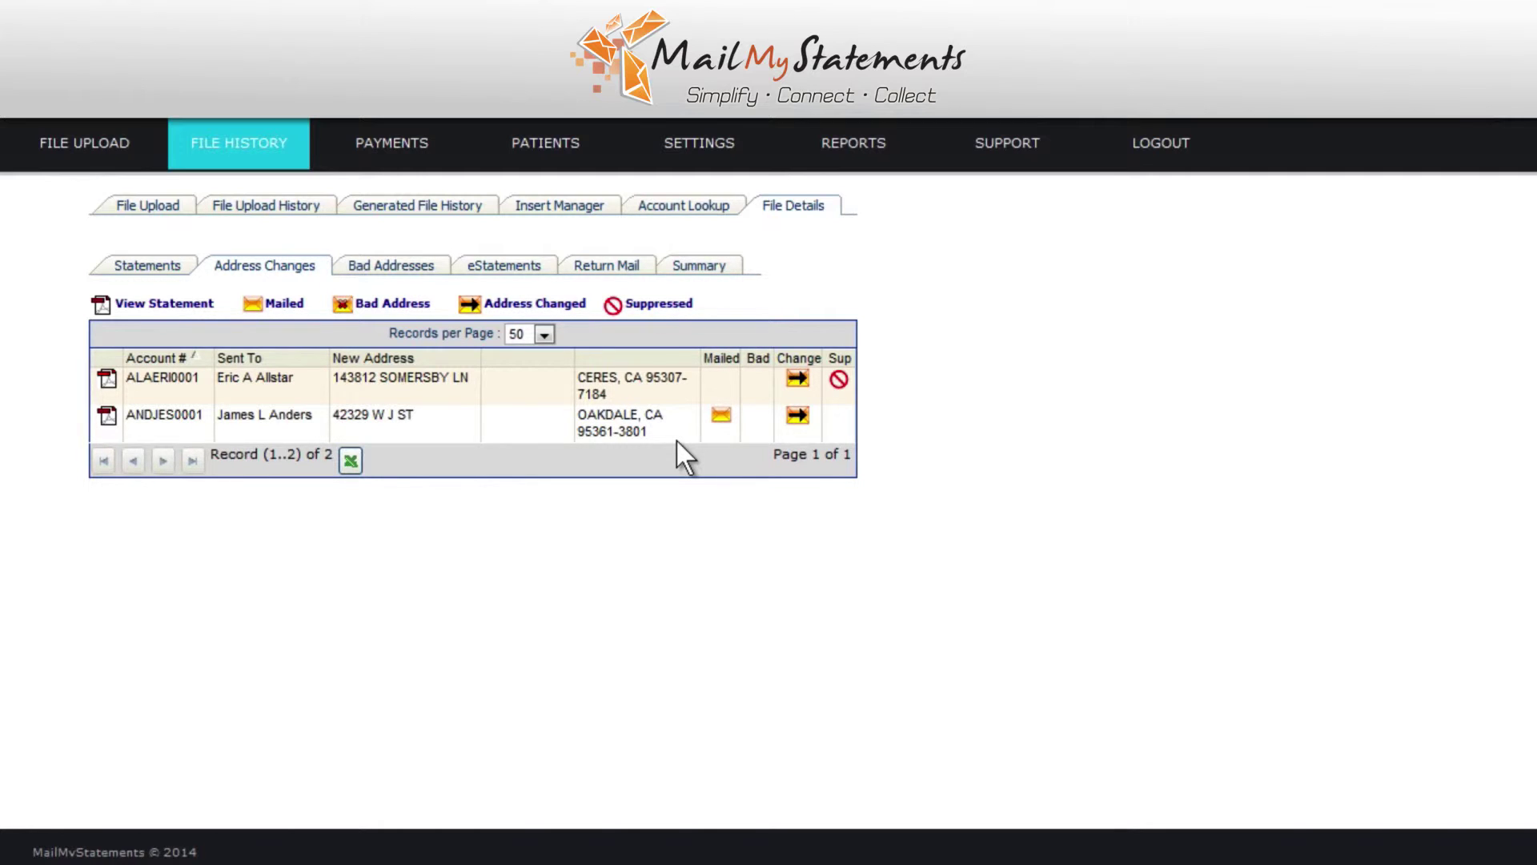
pyautogui.click(732, 271)
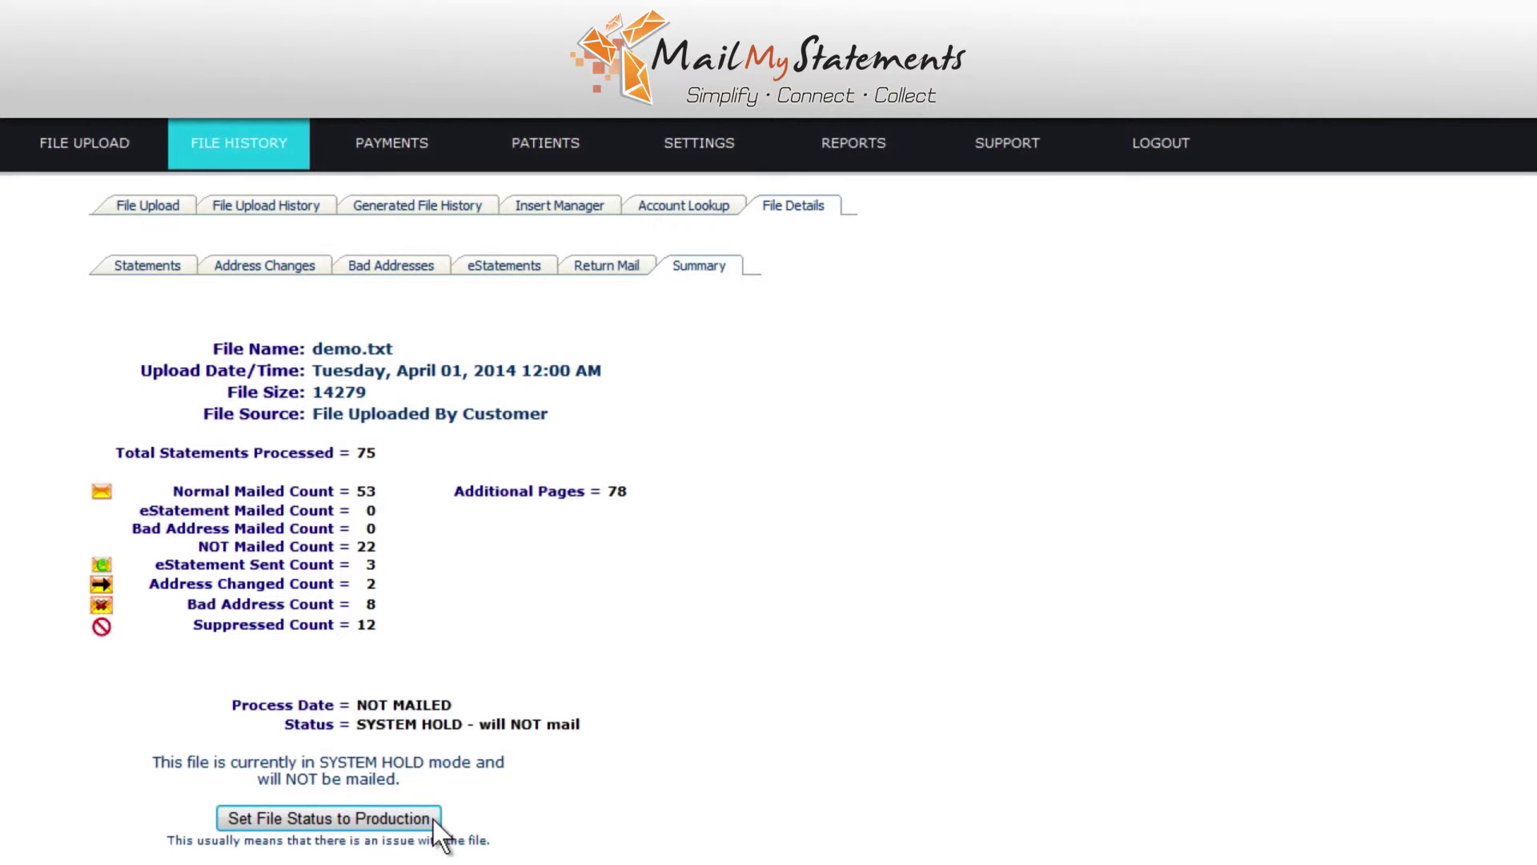
# Go to the pay.mailmystatements.com patient bill payment portal.
pyautogui.click(430, 142)
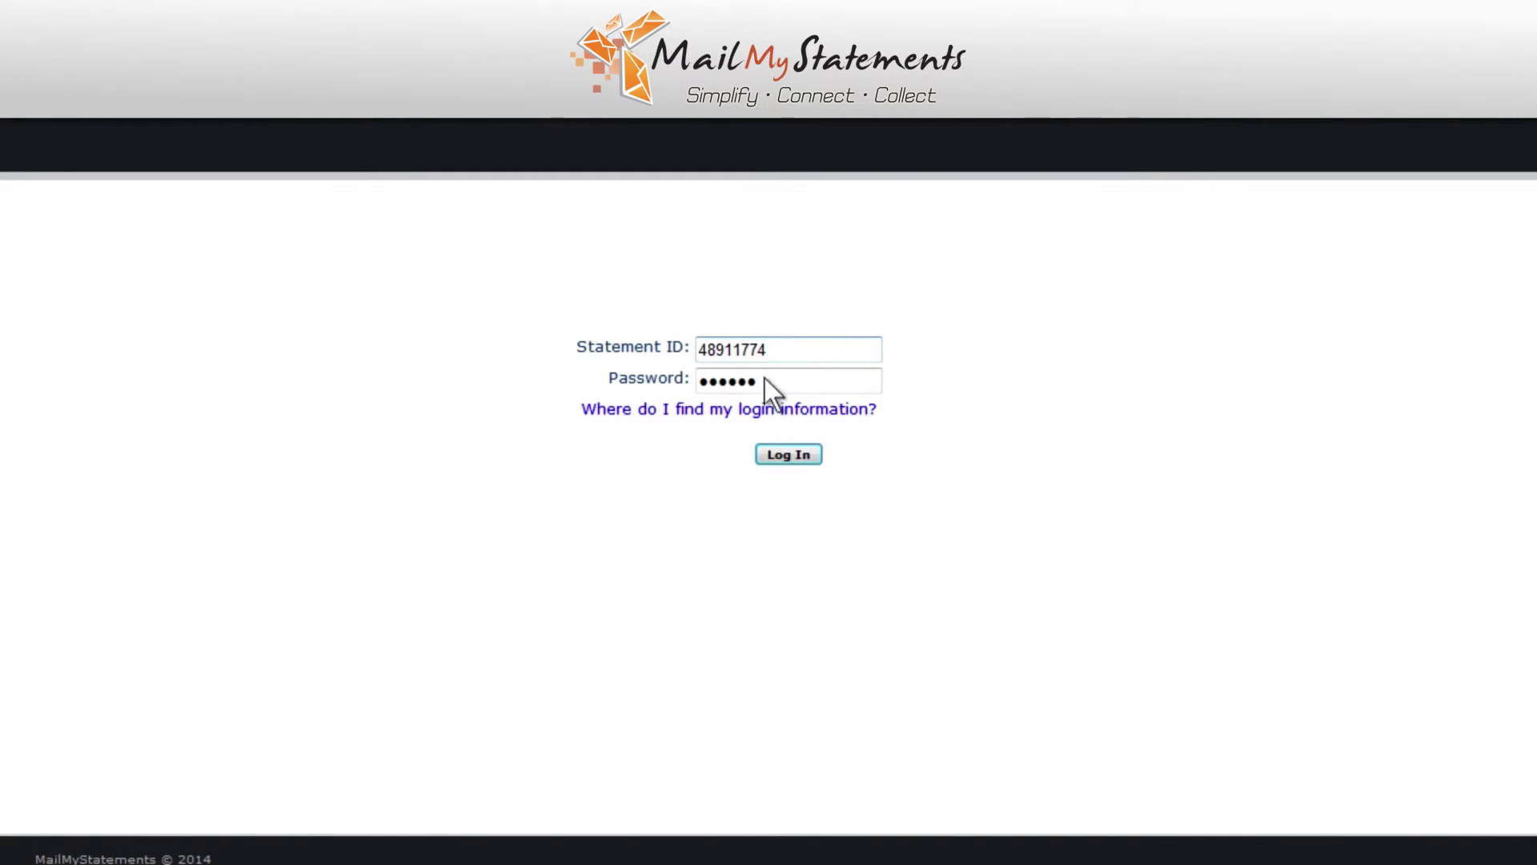
# Sign in as a patient with the statement ID and reach the eStatements signup.
pyautogui.click(812, 458)
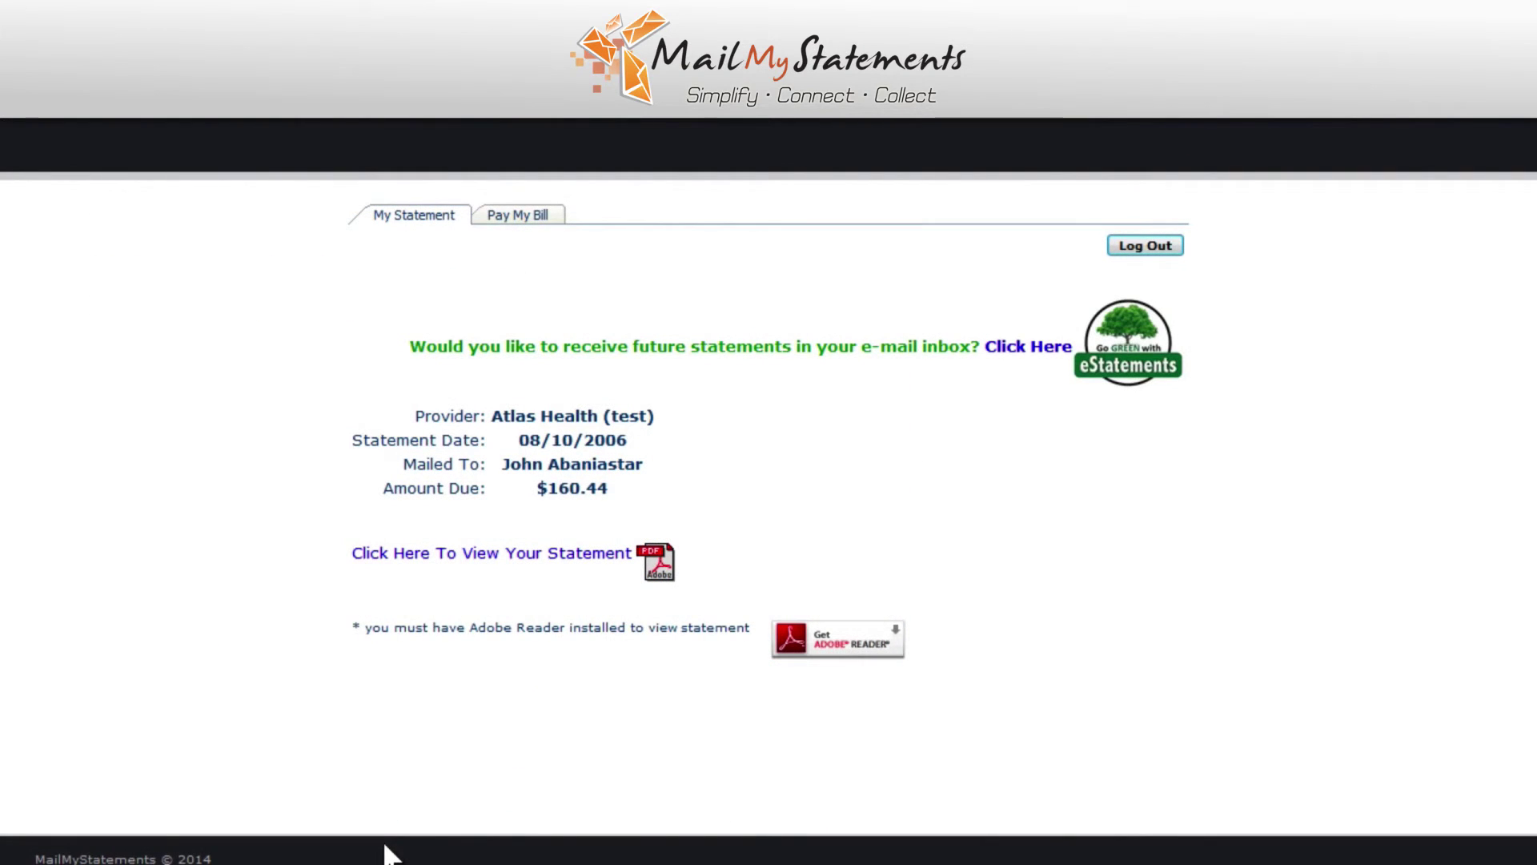
pyautogui.click(1067, 353)
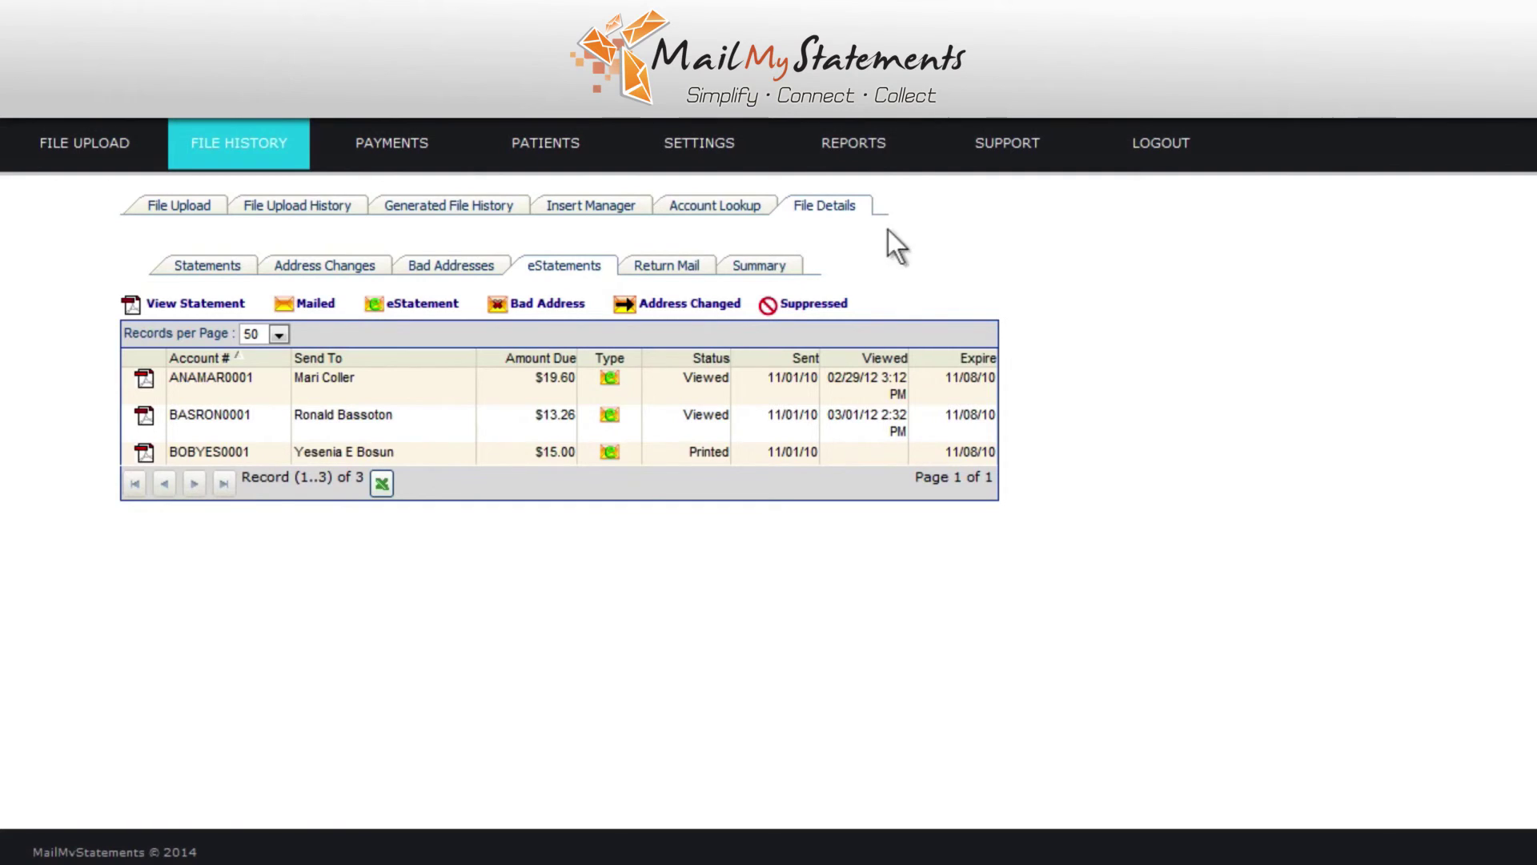
# Open Reports to see the credit card transaction summary by card type.
pyautogui.click(880, 146)
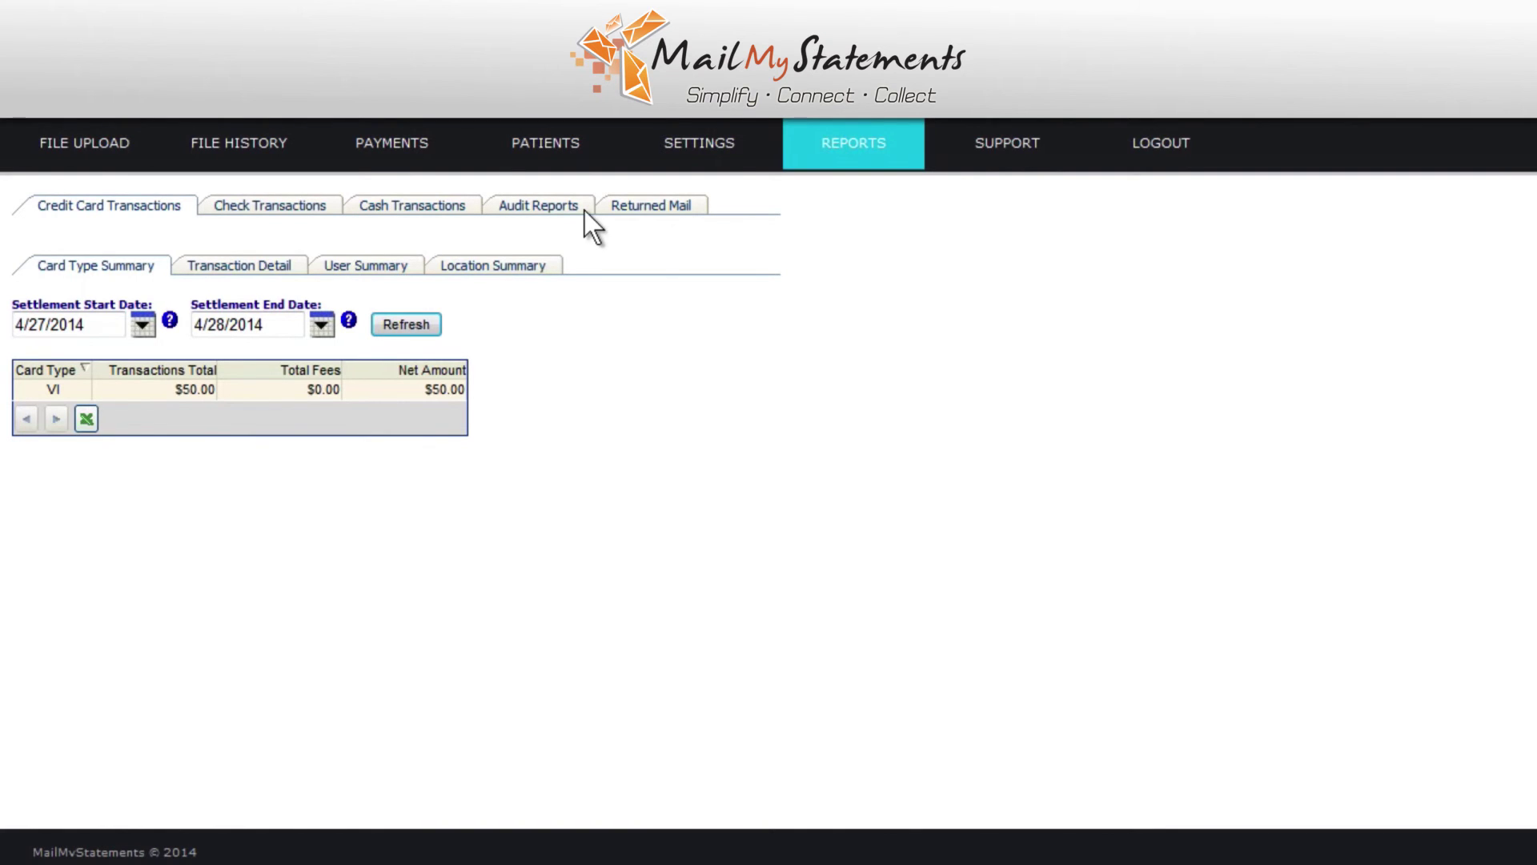
# Open Settings to show the organization's contact and statement return addresses.
pyautogui.click(721, 146)
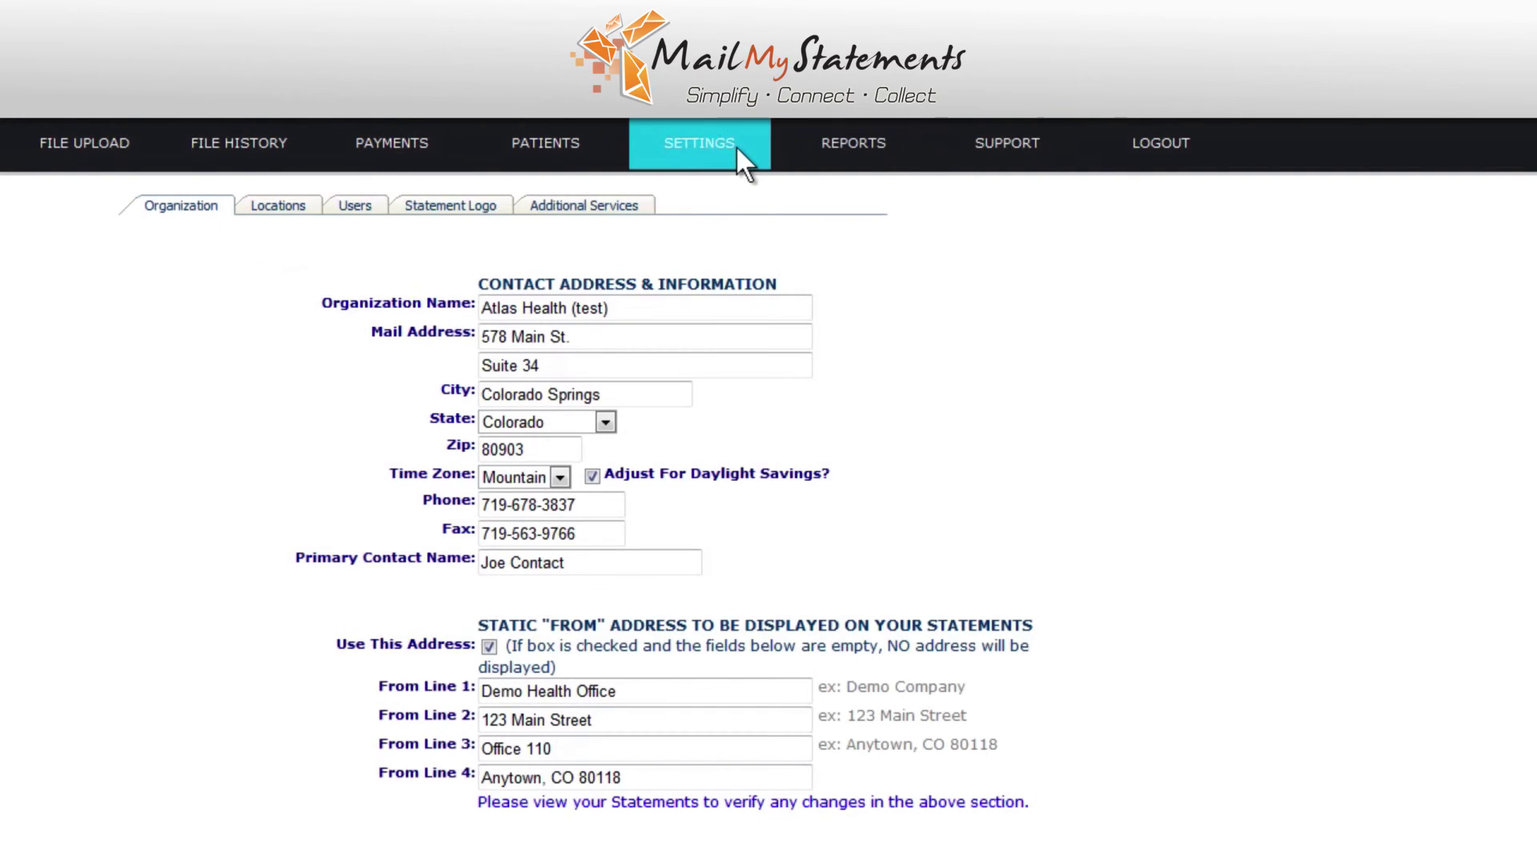